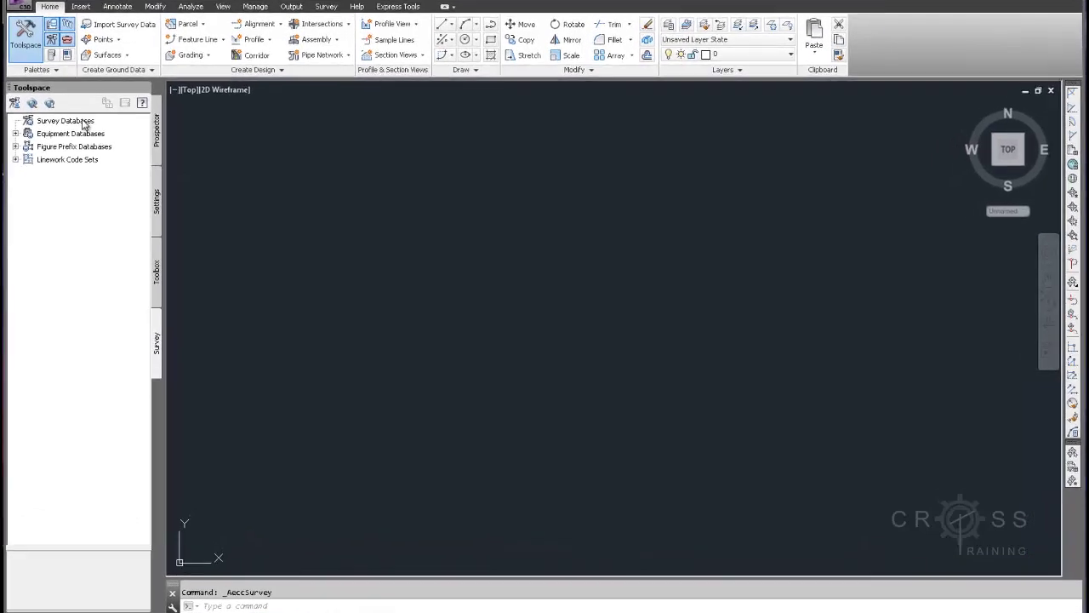
Select Survey Databases in the Toolspace Survey tab and bring up its context menu.
left_click(119, 111)
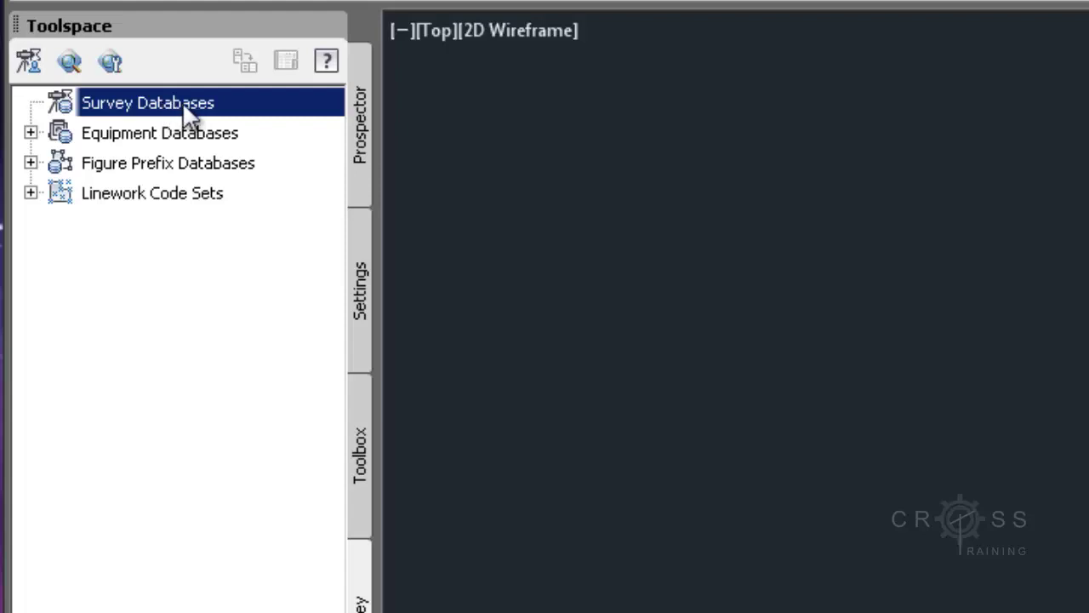
right_click(245, 107)
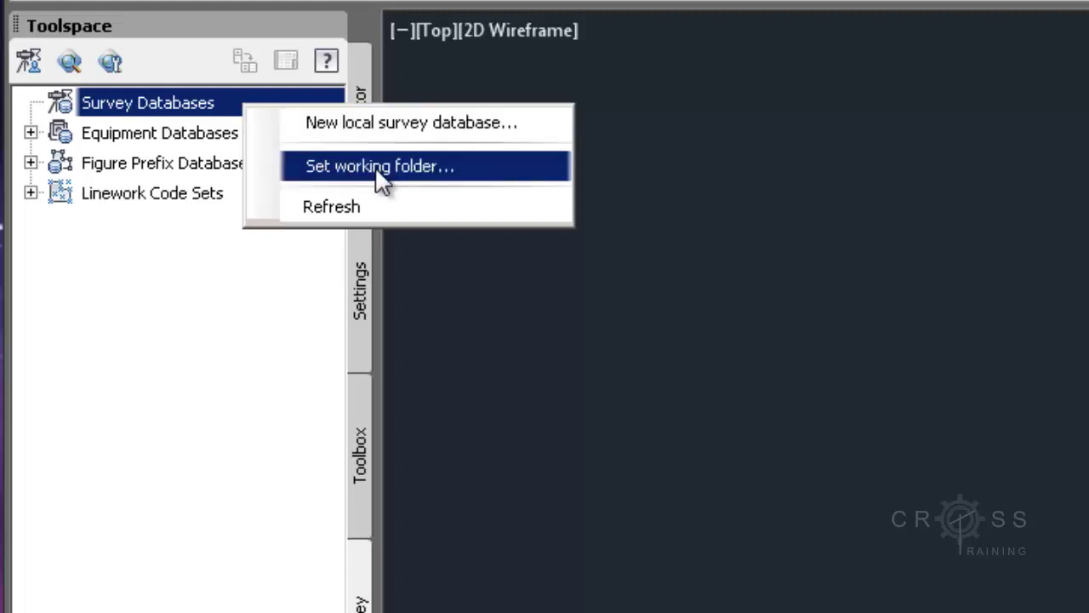
Start setting the working folder and browse to E:\Projects\CampusCreek.
left_click(501, 169)
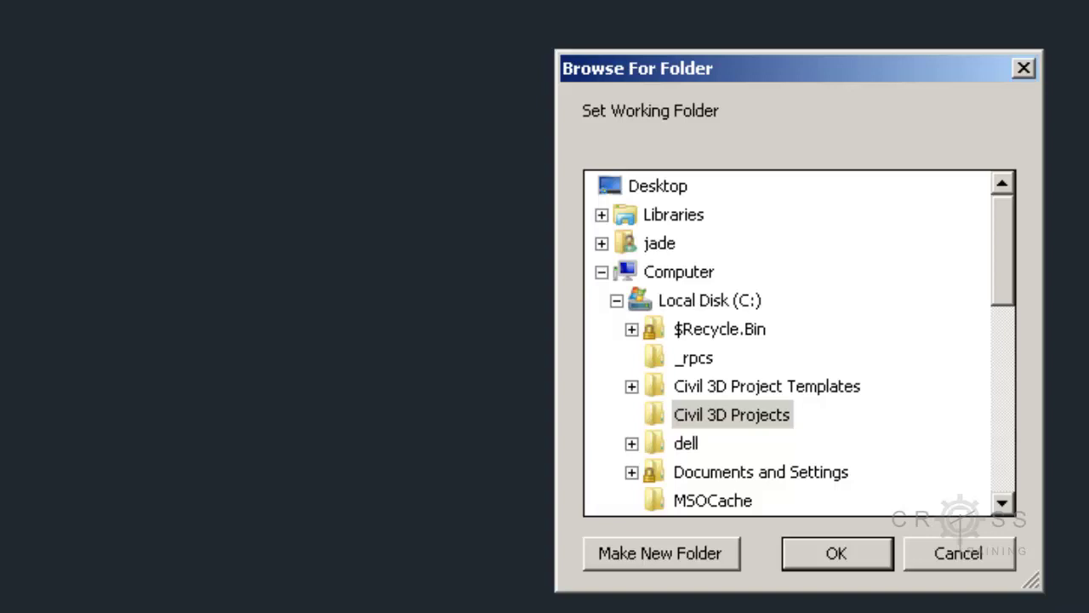
left_click(616, 300)
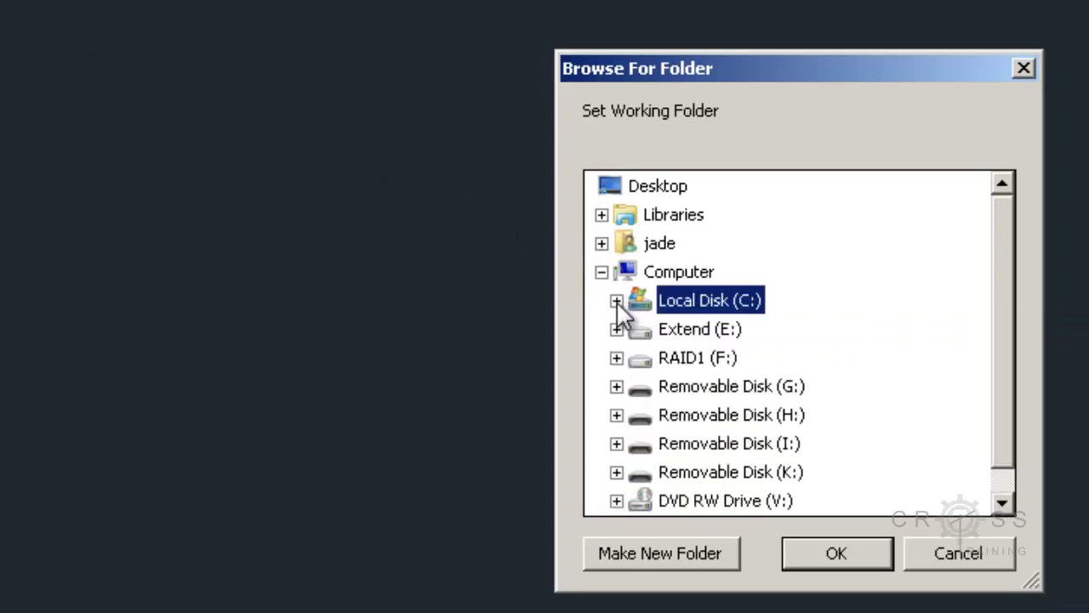
left_click(670, 332)
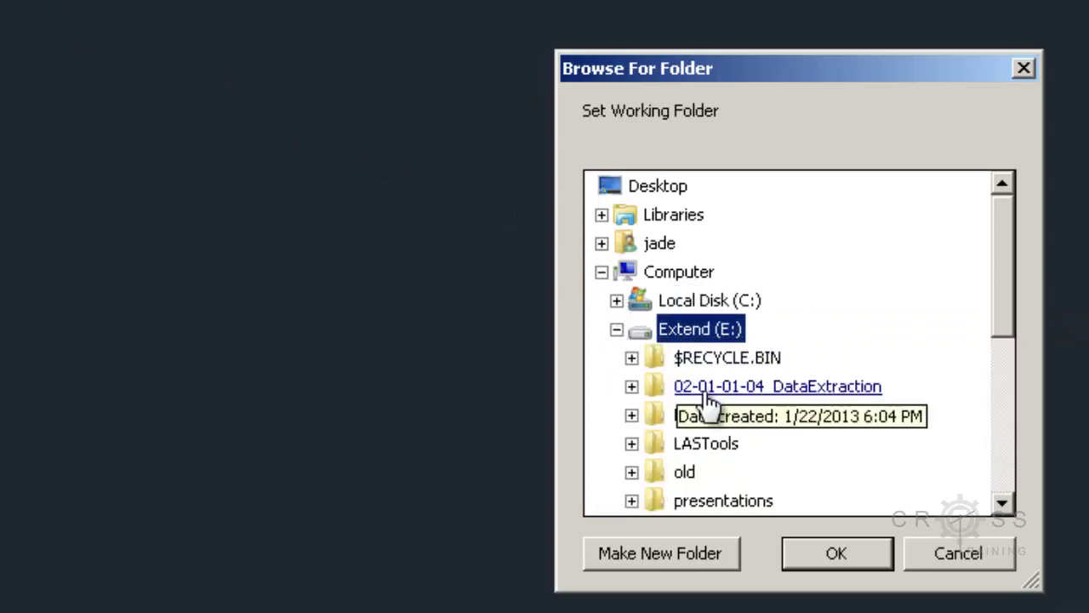
scroll(706, 400, "down", 1)
scroll(706, 401, "down", 1)
left_click(681, 361)
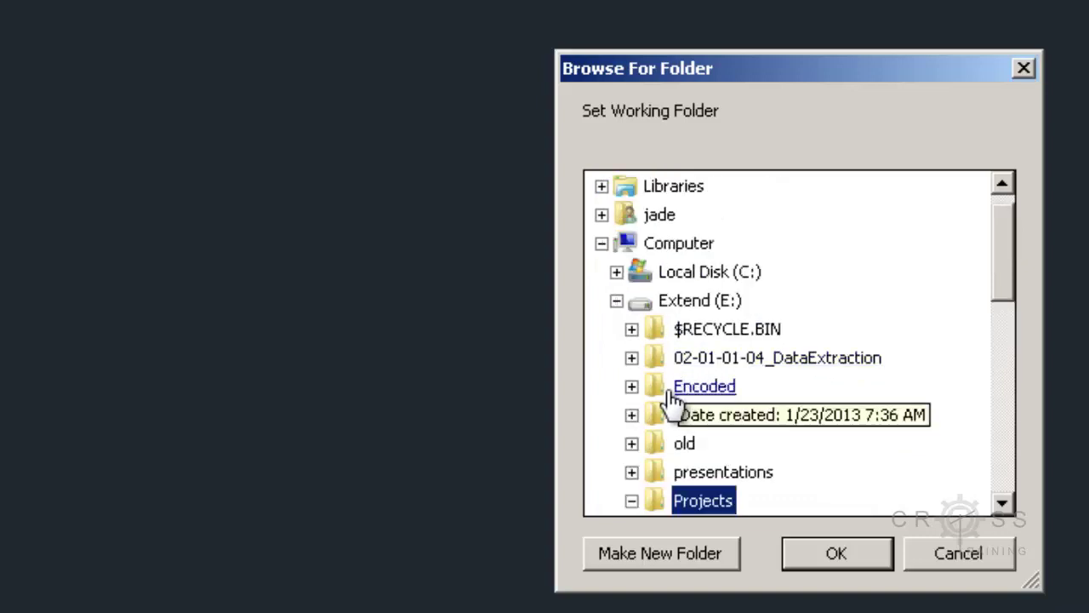
scroll(672, 405, "down", 2)
left_click(724, 414)
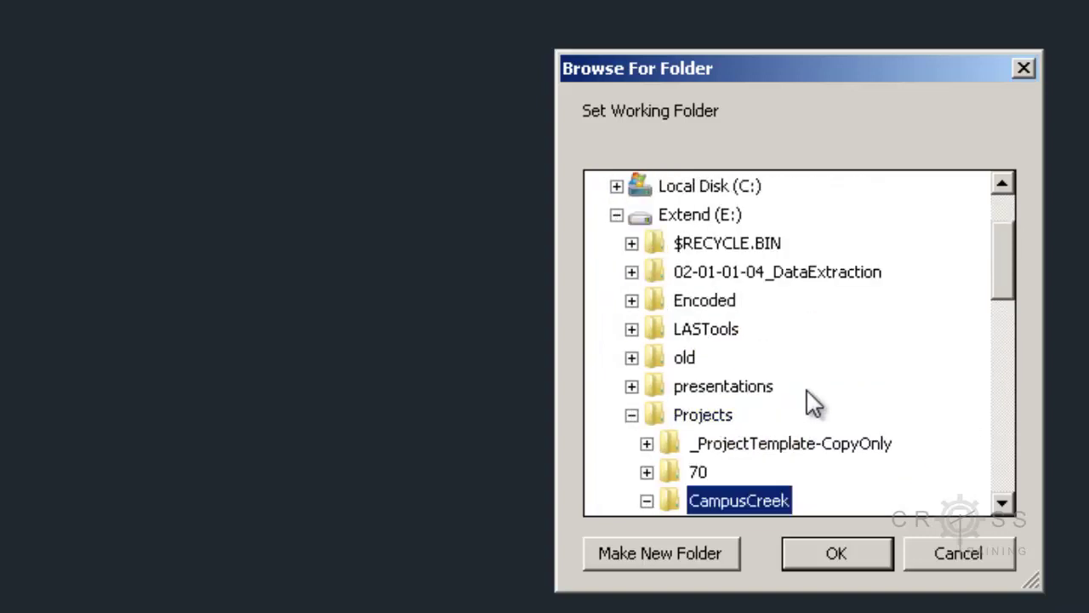
Choose CAD\02_SurveyDatabases as the survey working folder and confirm.
scroll(809, 401, "down", 2)
scroll(809, 401, "down", 1)
left_click(662, 329)
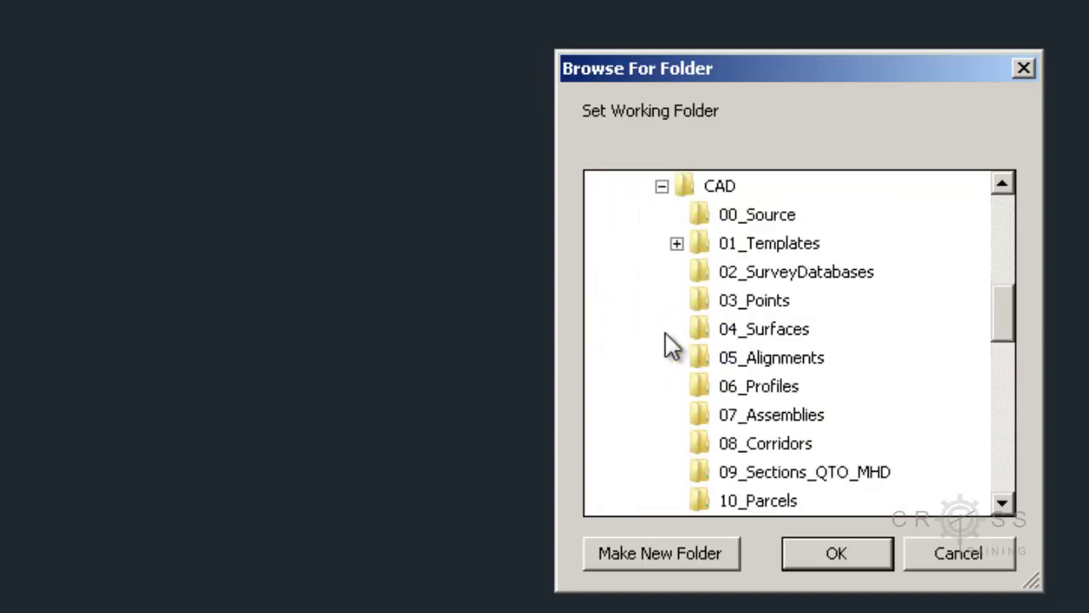
left_click(813, 281)
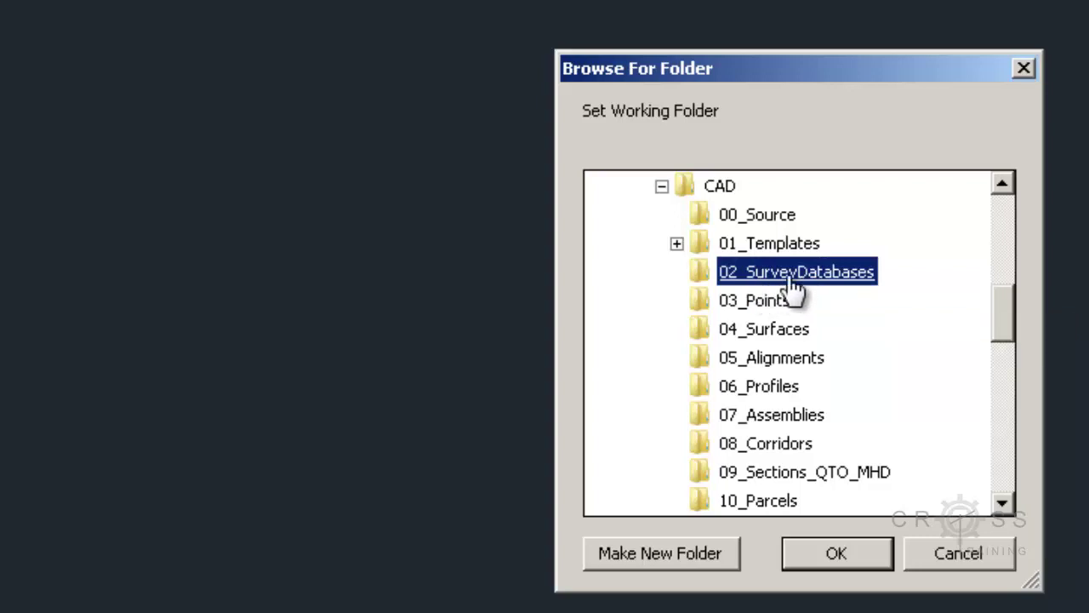
left_click(843, 552)
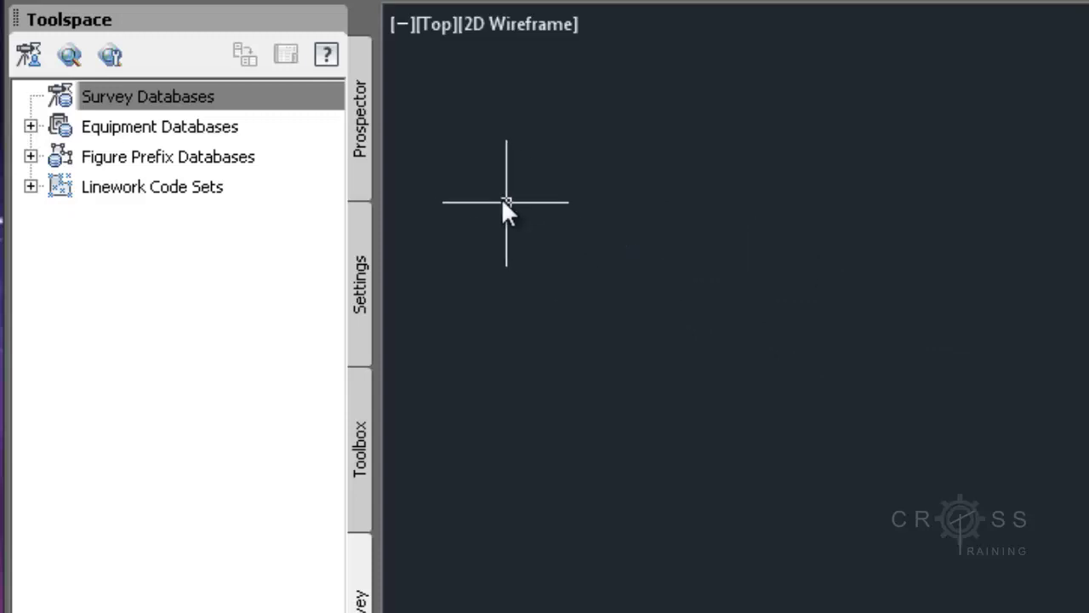
Create a new local survey database named CampusCreekDB.
left_click(312, 101)
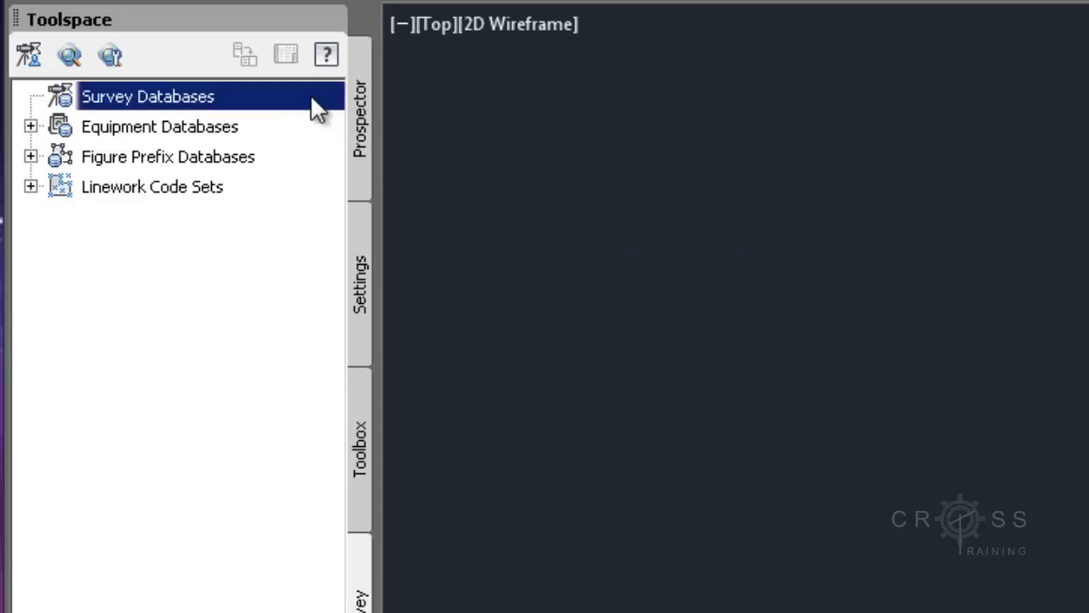
right_click(261, 98)
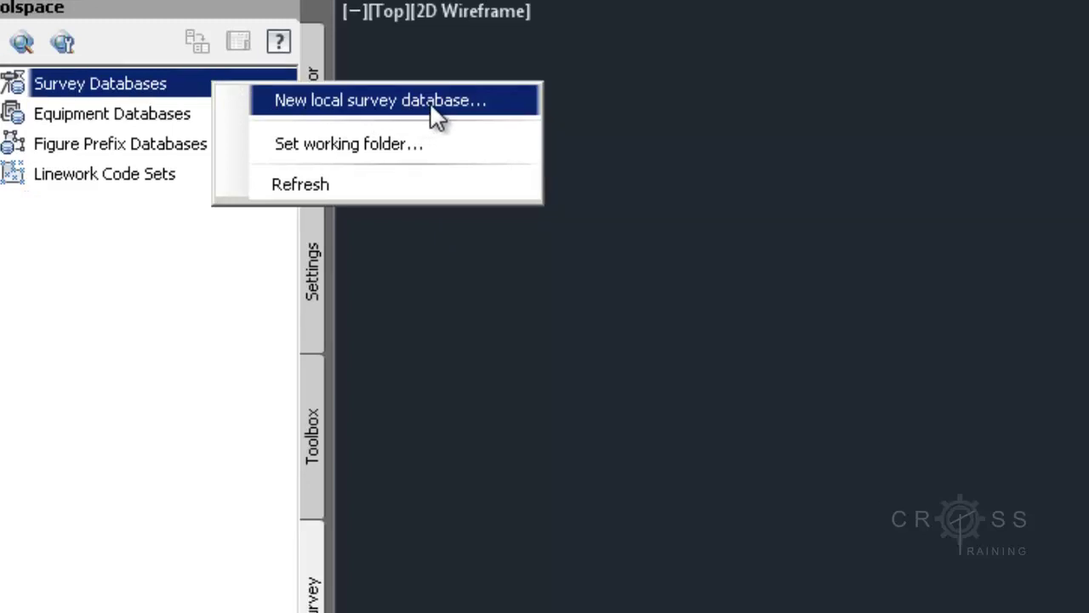
left_click(458, 123)
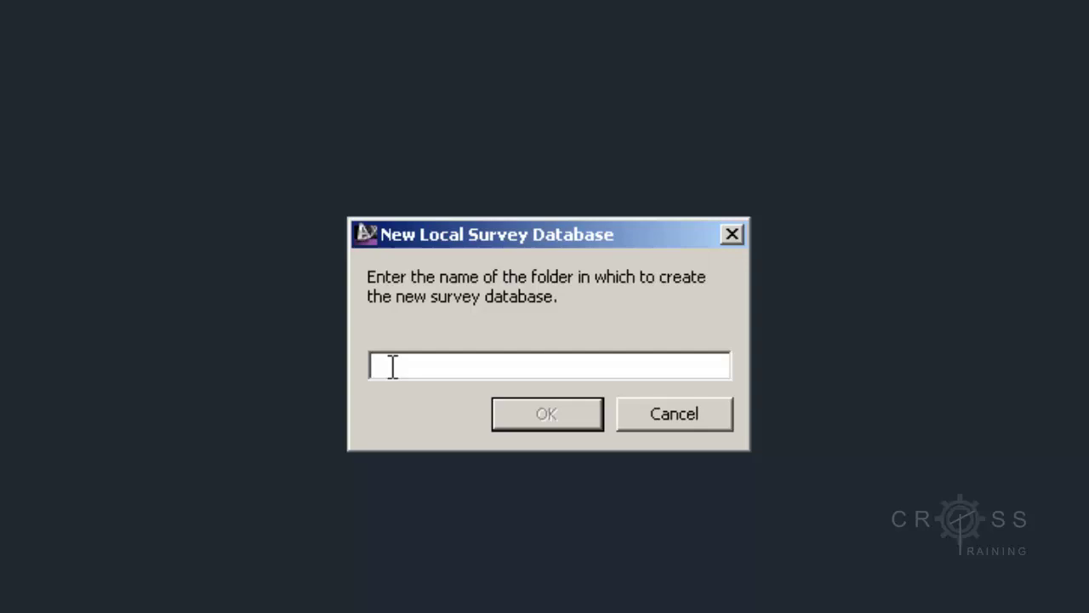
type("Camp")
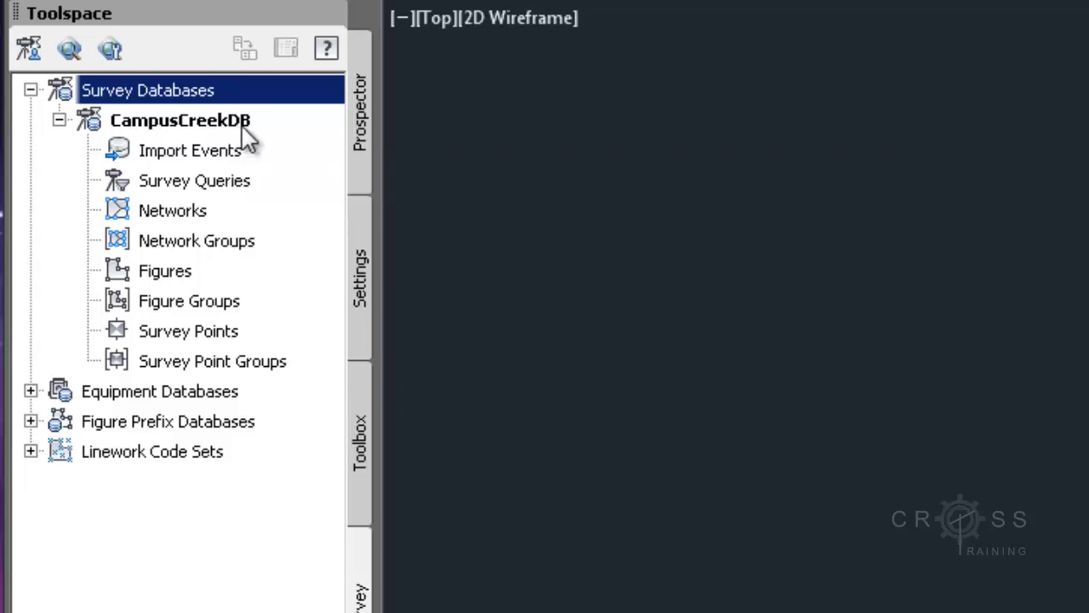
Select CampusCreekDB, toggle its contents, and close the survey database.
left_click(243, 134)
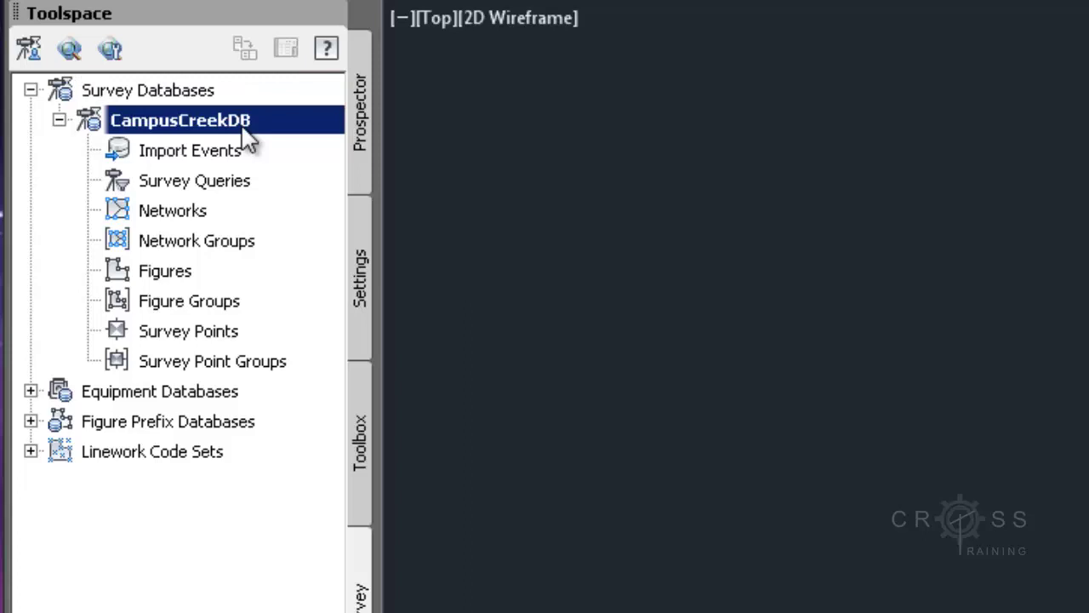
left_click(58, 120)
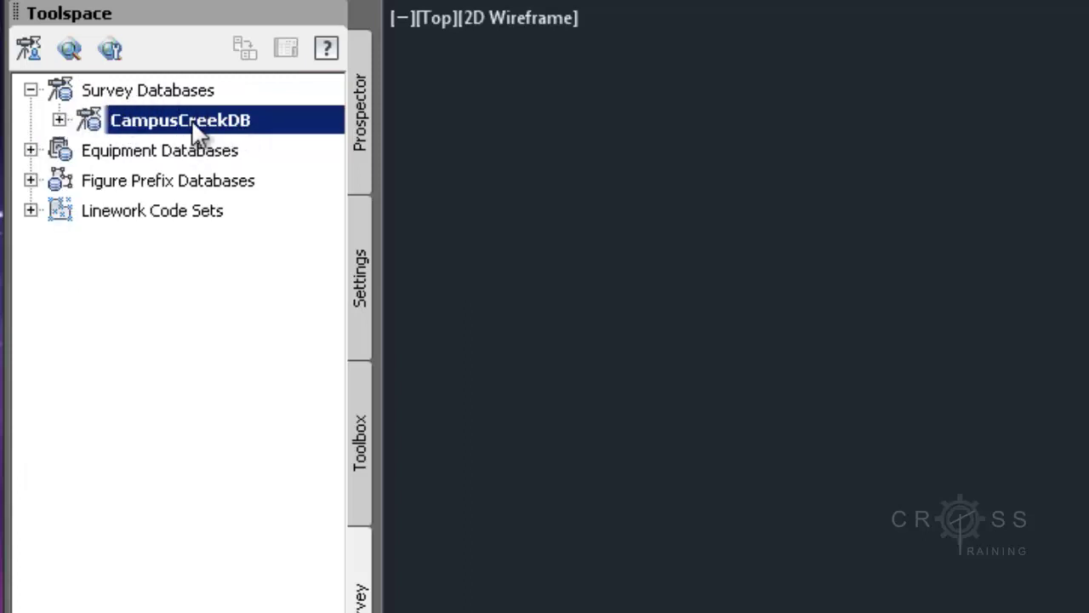
left_click(58, 120)
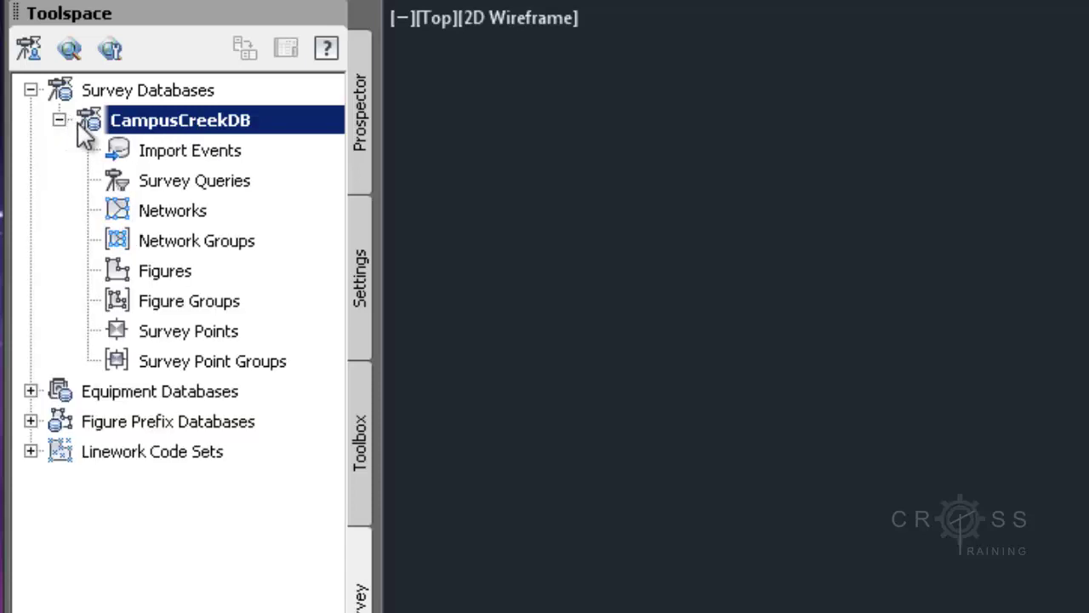
right_click(271, 125)
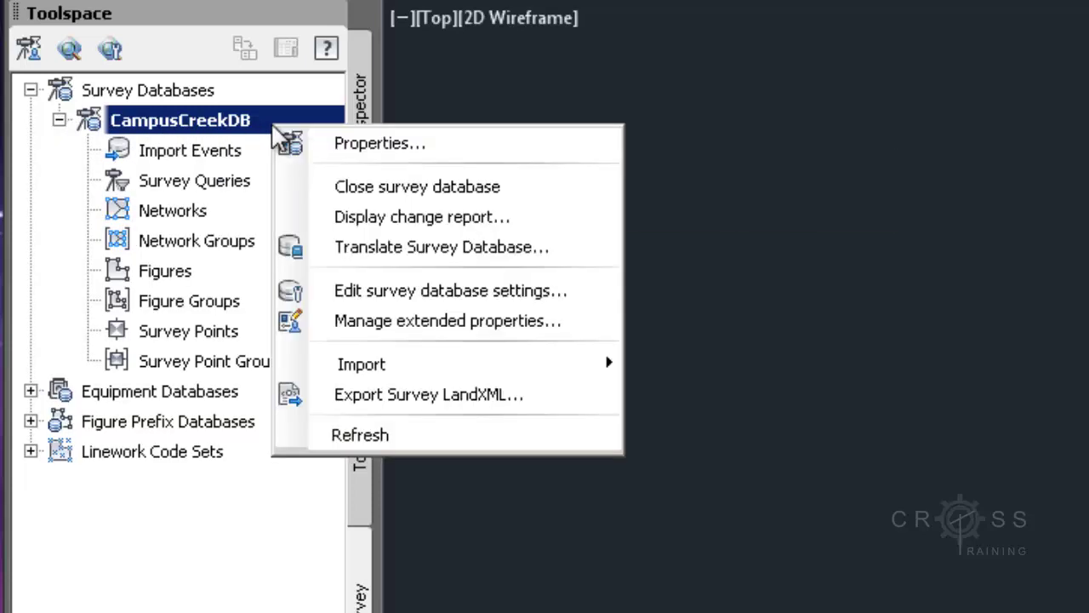
left_click(349, 192)
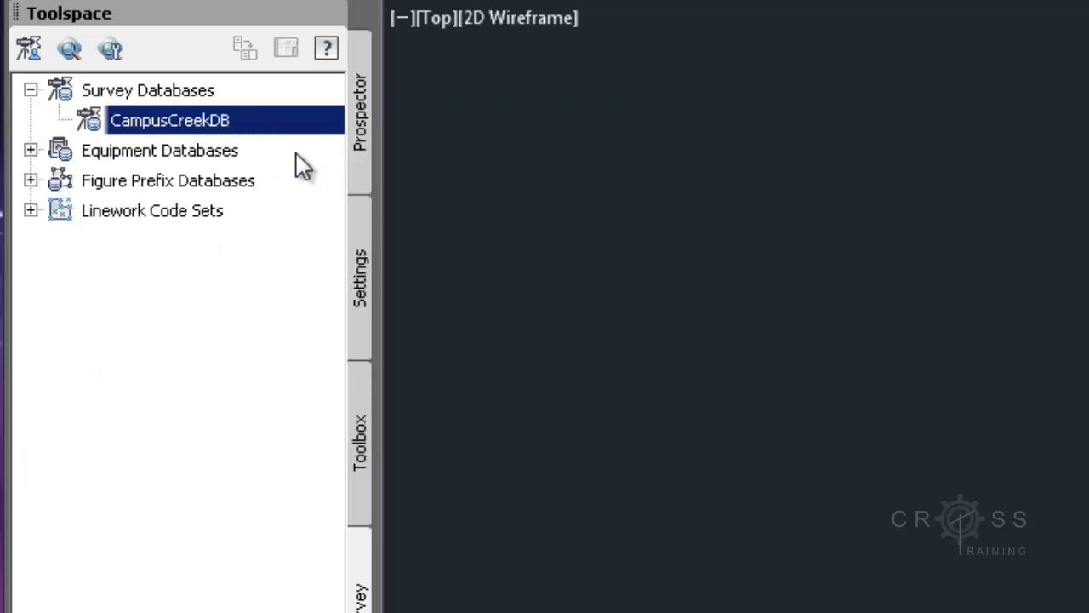
Reopen CampusCreekDB for editing, close it again, and show its opening options.
right_click(256, 120)
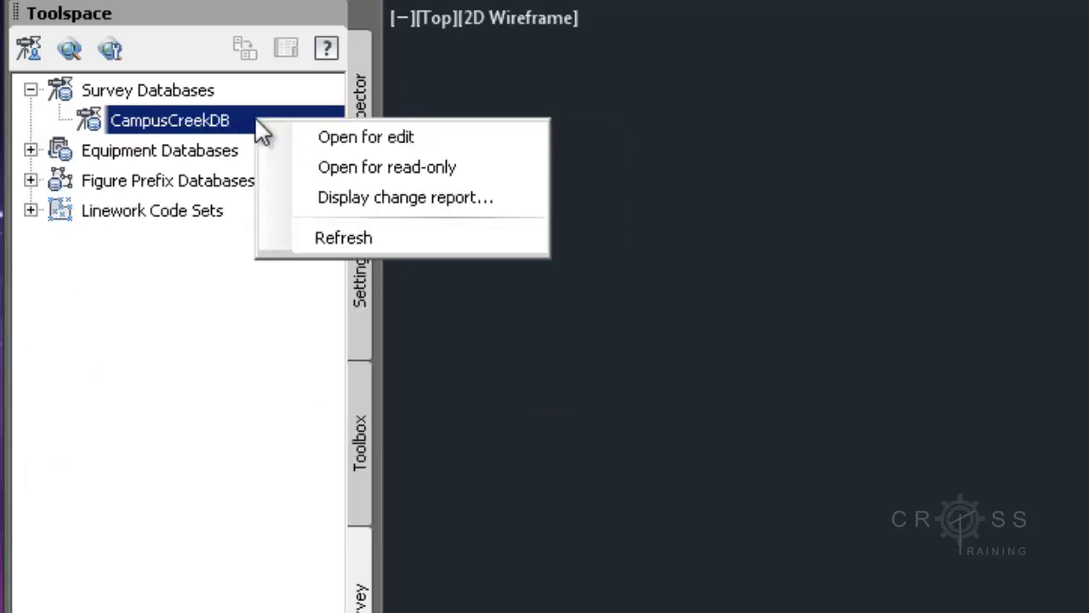
left_click(321, 136)
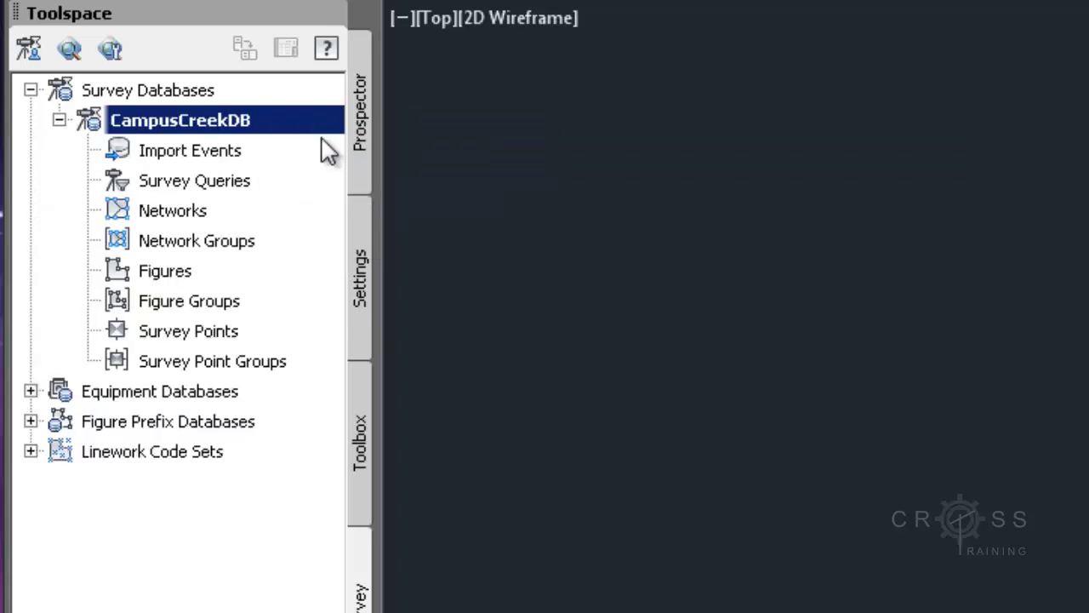
right_click(282, 121)
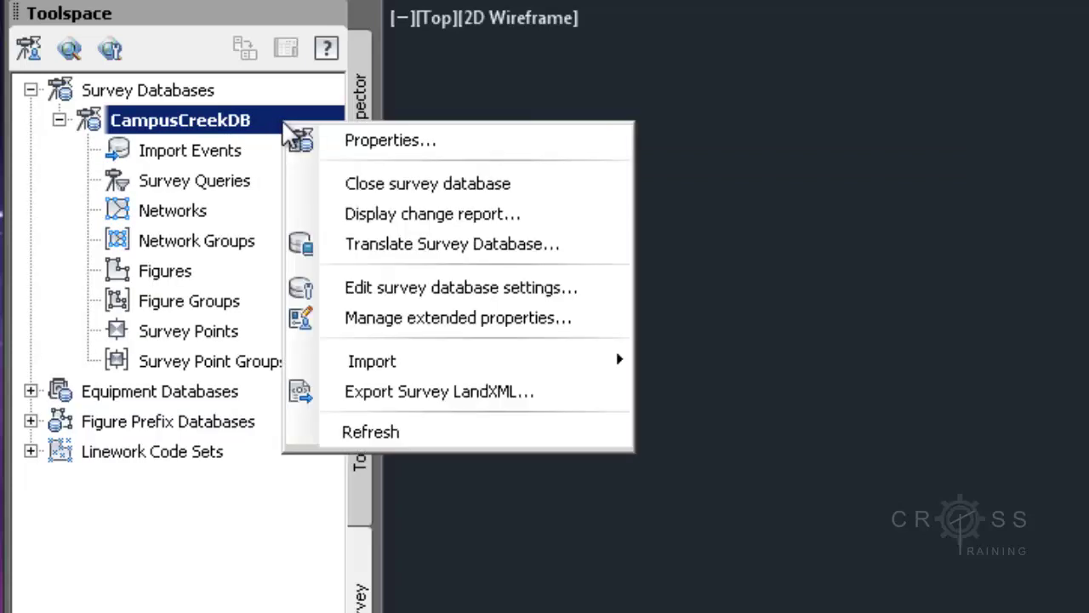
left_click(336, 185)
right_click(297, 123)
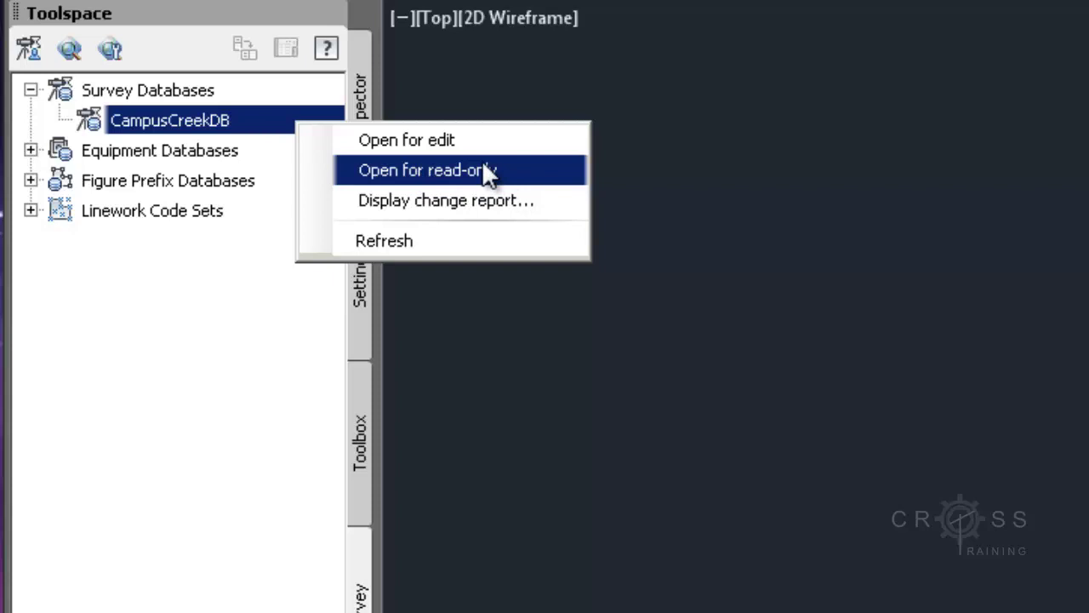
Reopen CampusCreekDB for edit and review Import Events, Survey Queries, Networks and Network Groups.
left_click(433, 142)
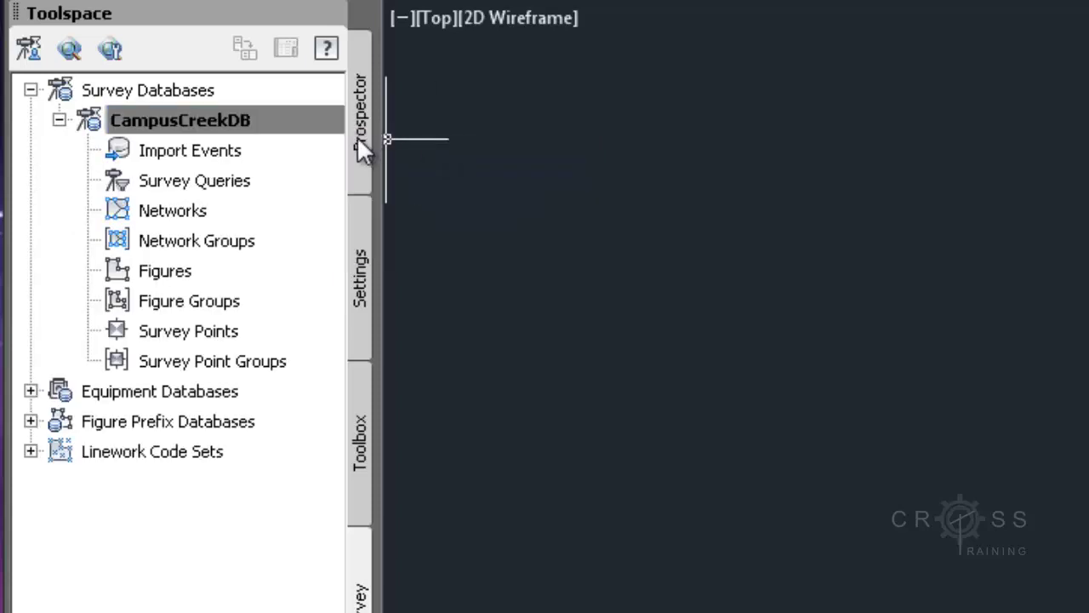
left_click(234, 153)
left_click(242, 185)
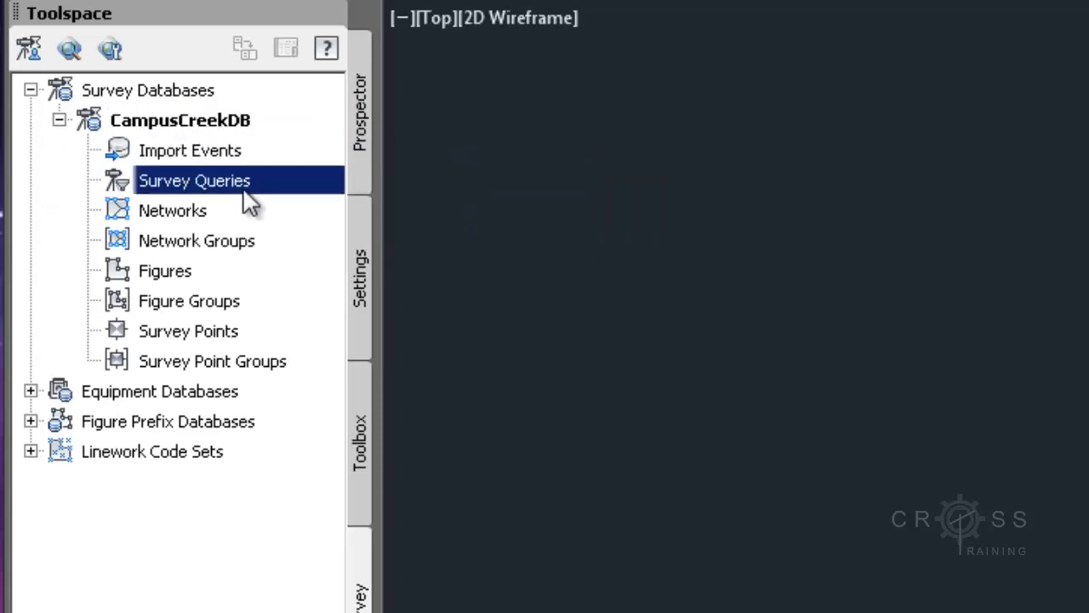
left_click(231, 217)
left_click(247, 245)
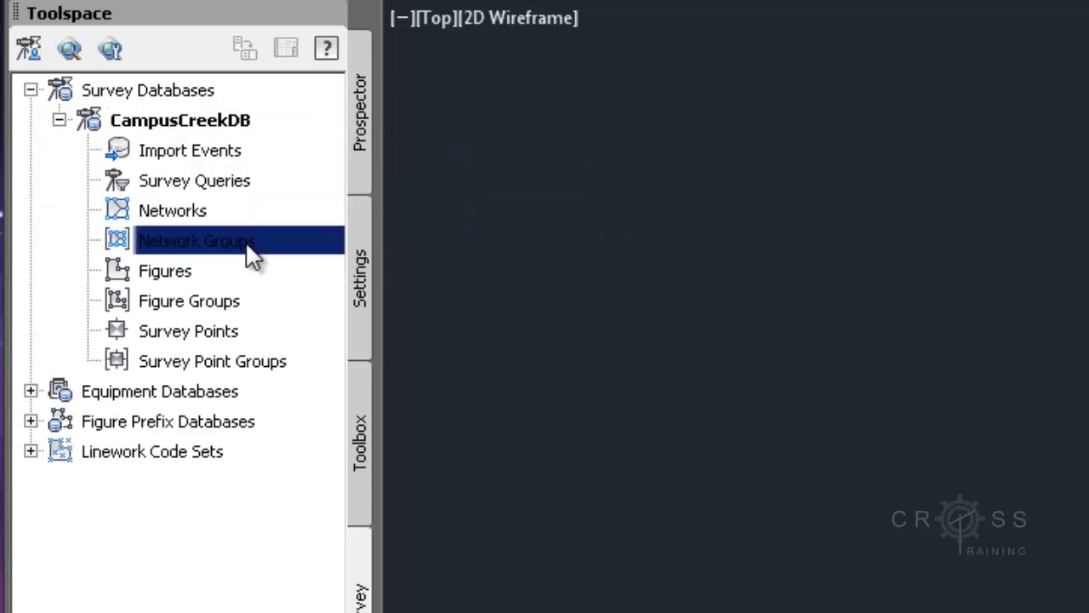
Review Figures, Figure Groups, Survey Points and Survey Point Groups, then return to CampusCreekDB.
left_click(211, 271)
left_click(225, 302)
left_click(235, 333)
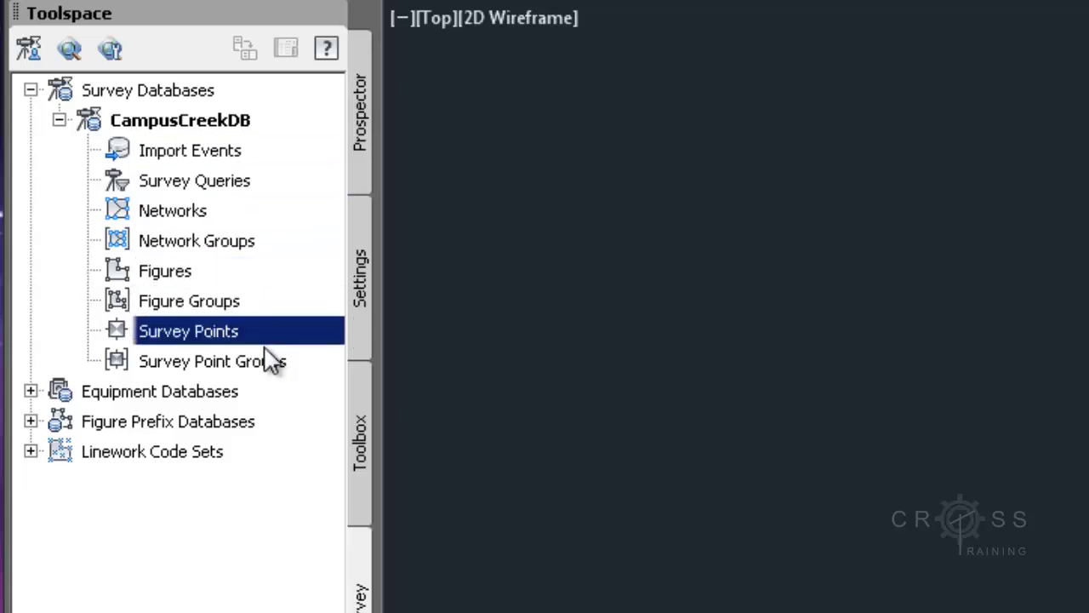
left_click(282, 366)
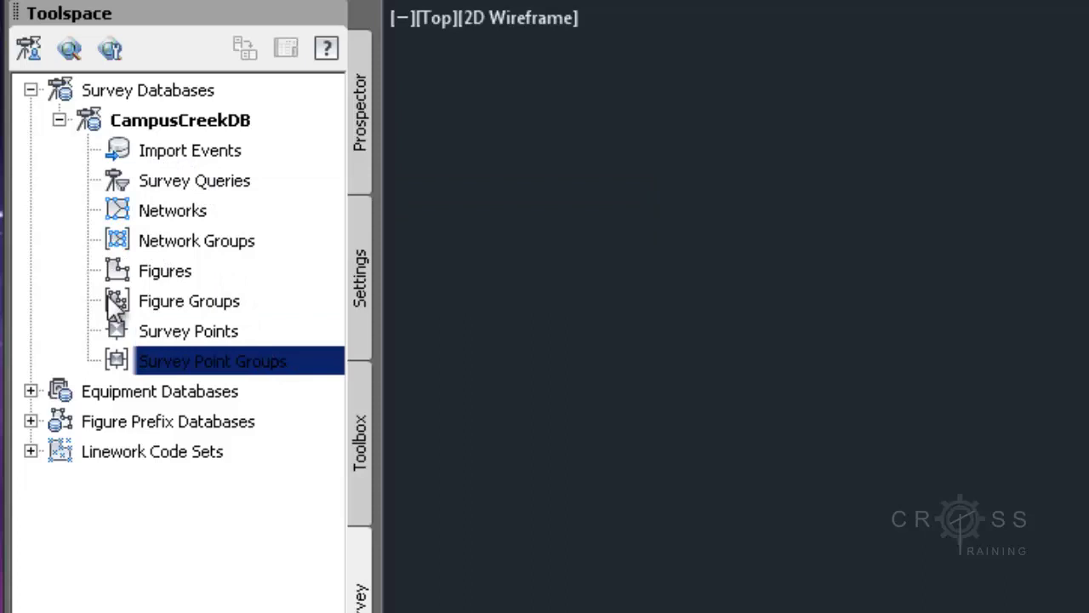
left_click(211, 157)
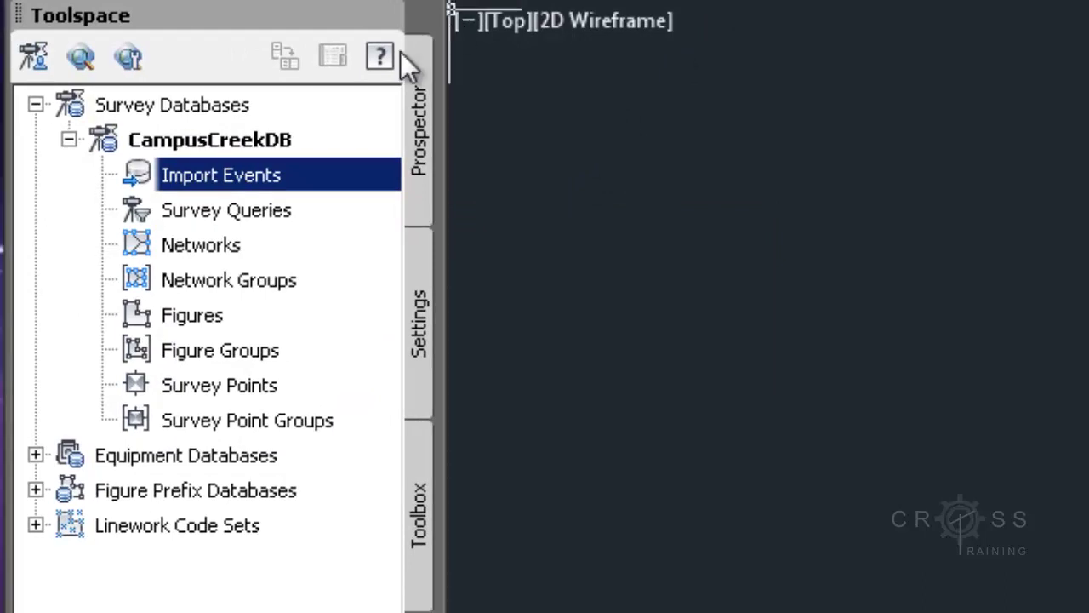
left_click(255, 145)
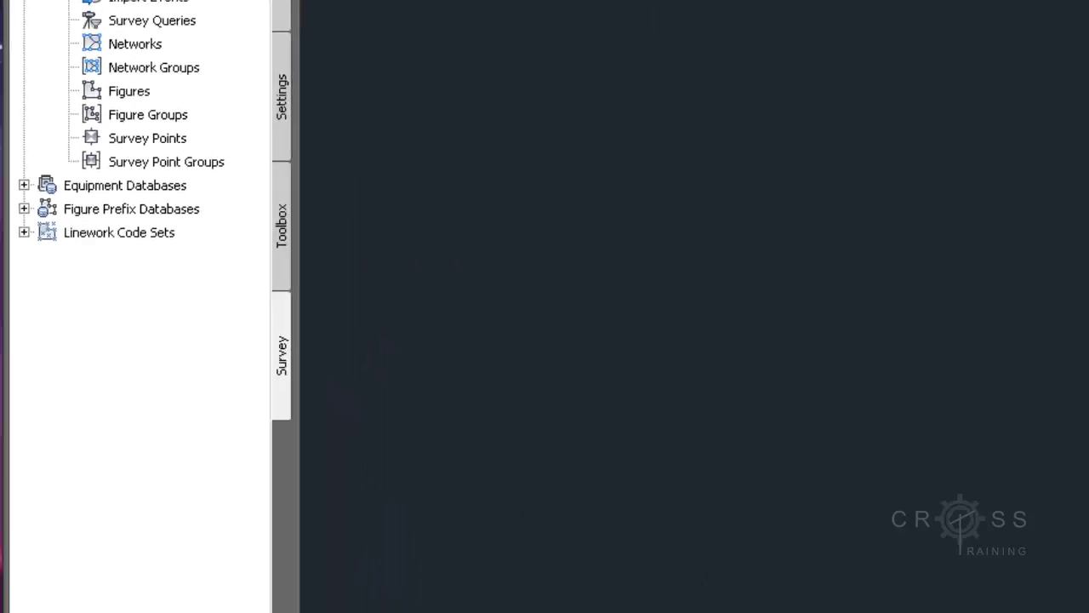
Open Windows Explorer and navigate to E:\Projects\CampusCreek\CAD.
right_click(101, 590)
left_click(60, 532)
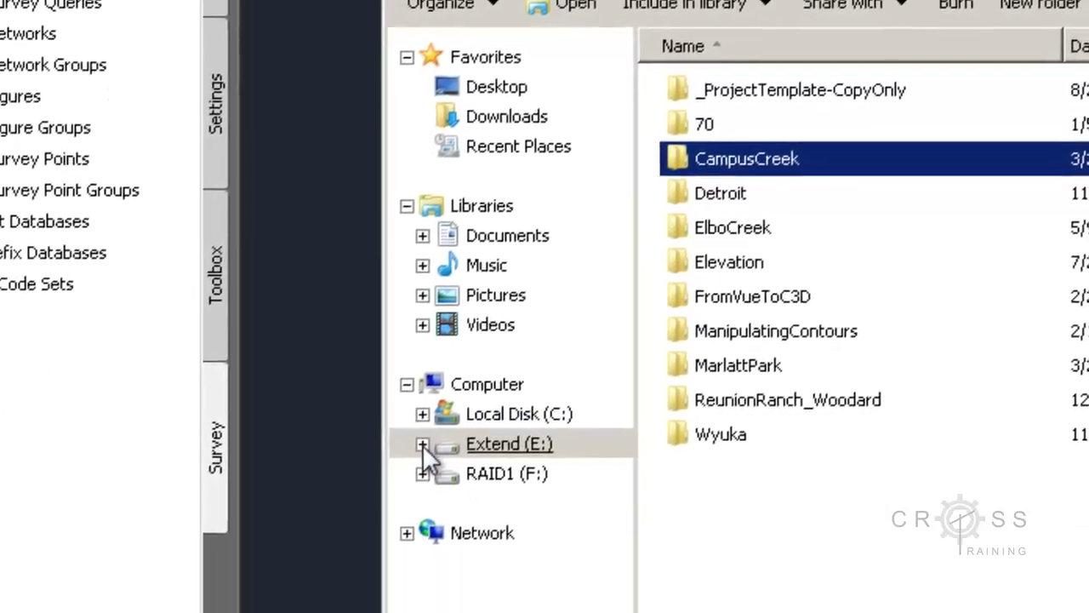
left_click(422, 444)
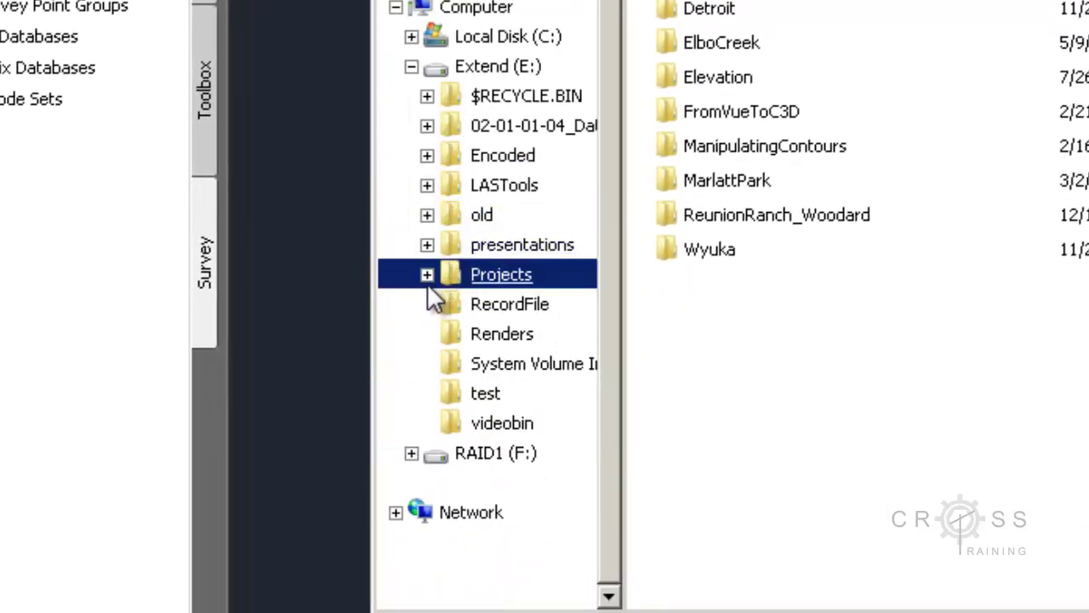
left_click(428, 278)
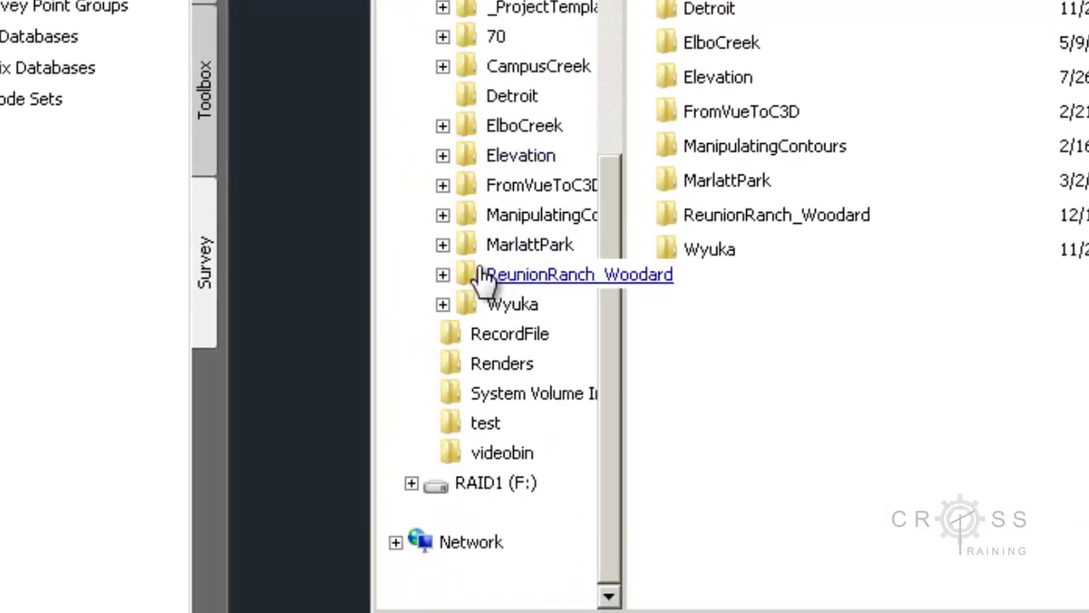
left_click(443, 66)
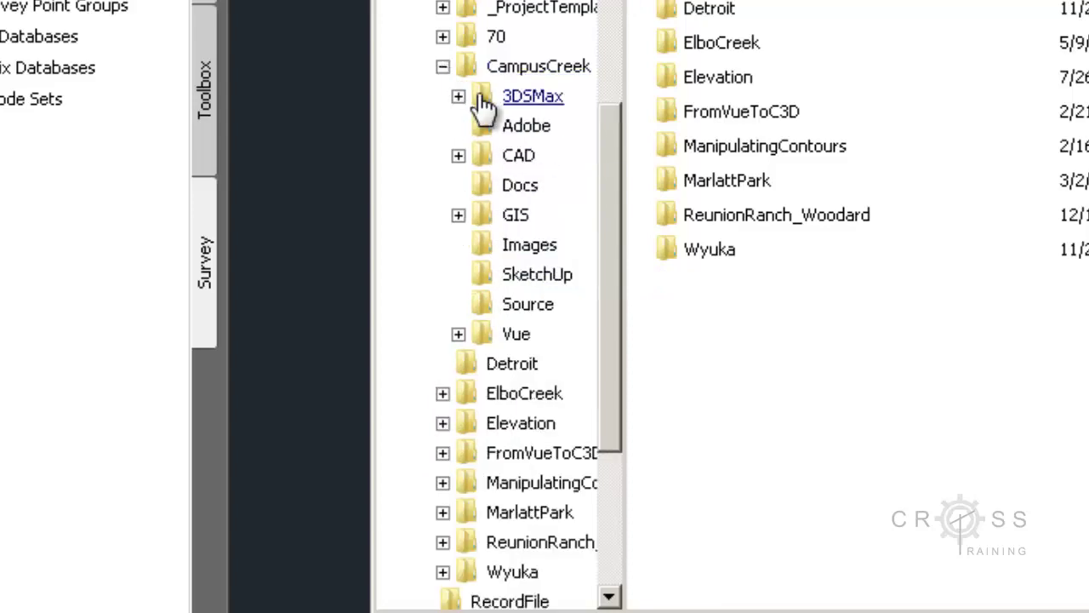
scroll(486, 110, "down", 1)
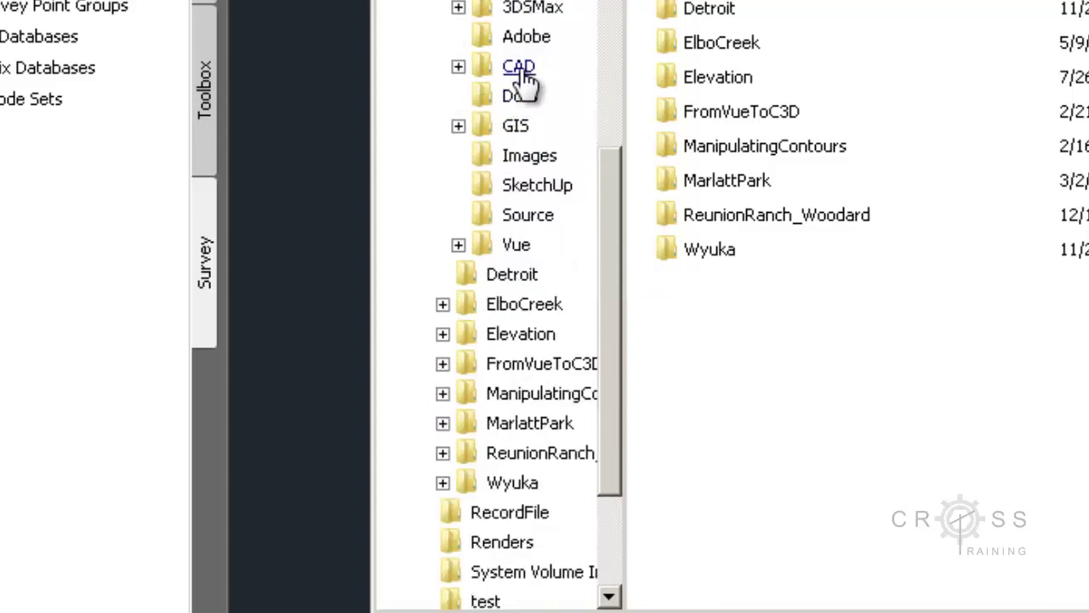
left_click(521, 68)
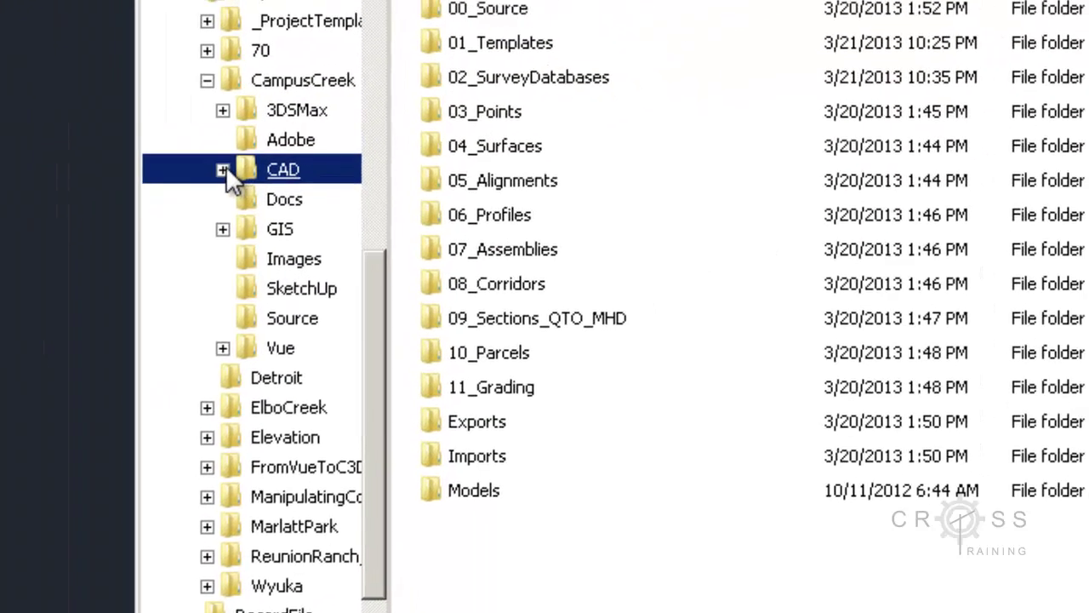
left_click(408, 88)
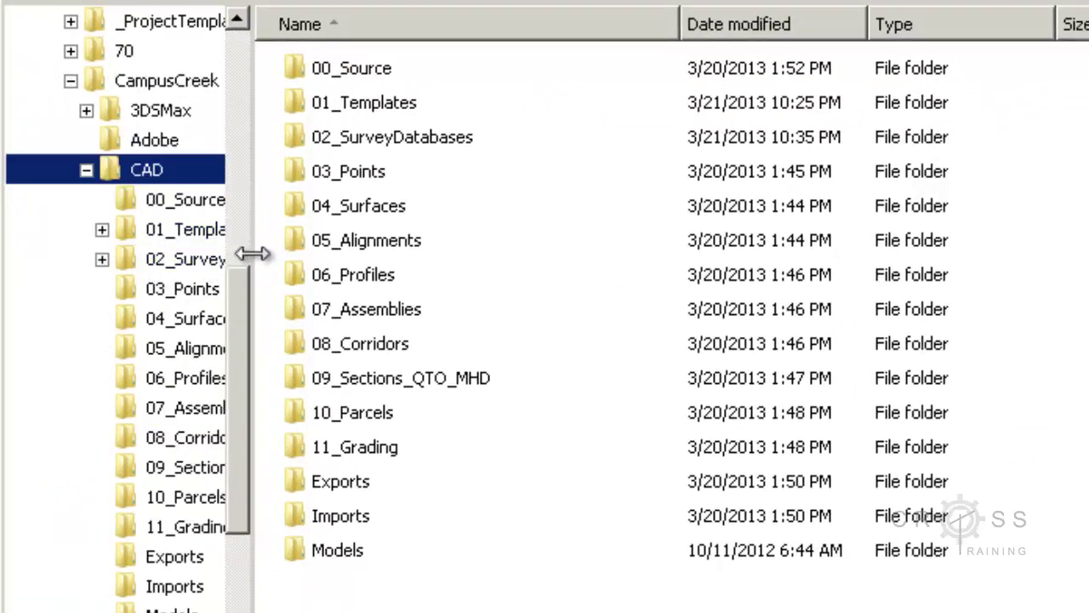
Open 02_SurveyDatabases\CampusCreekDB to show the database's log, dwl and sdbx files.
left_click_drag(253, 254, 380, 253)
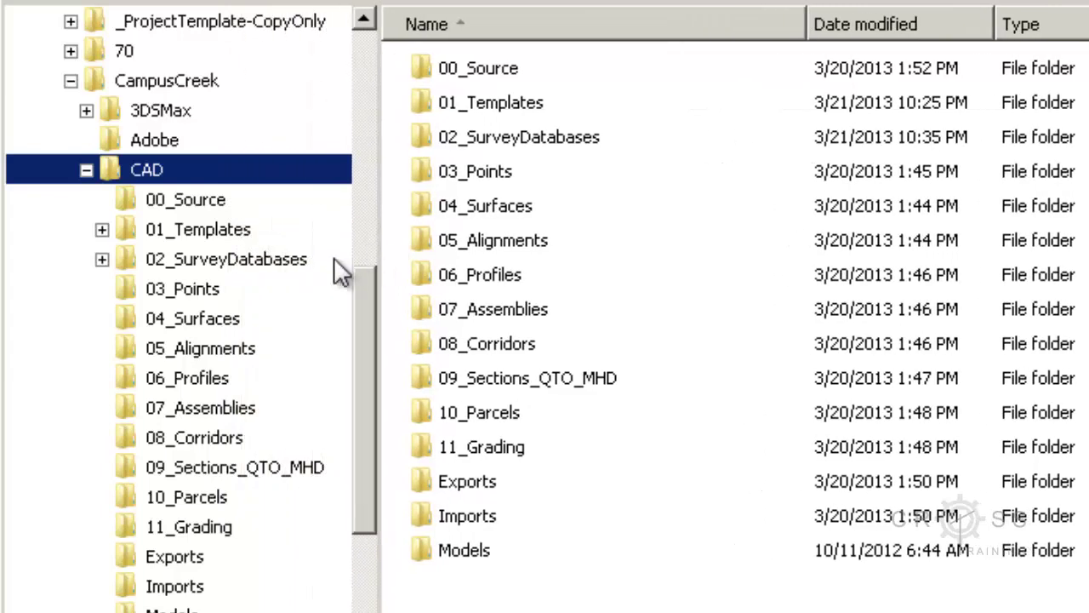
left_click(289, 262)
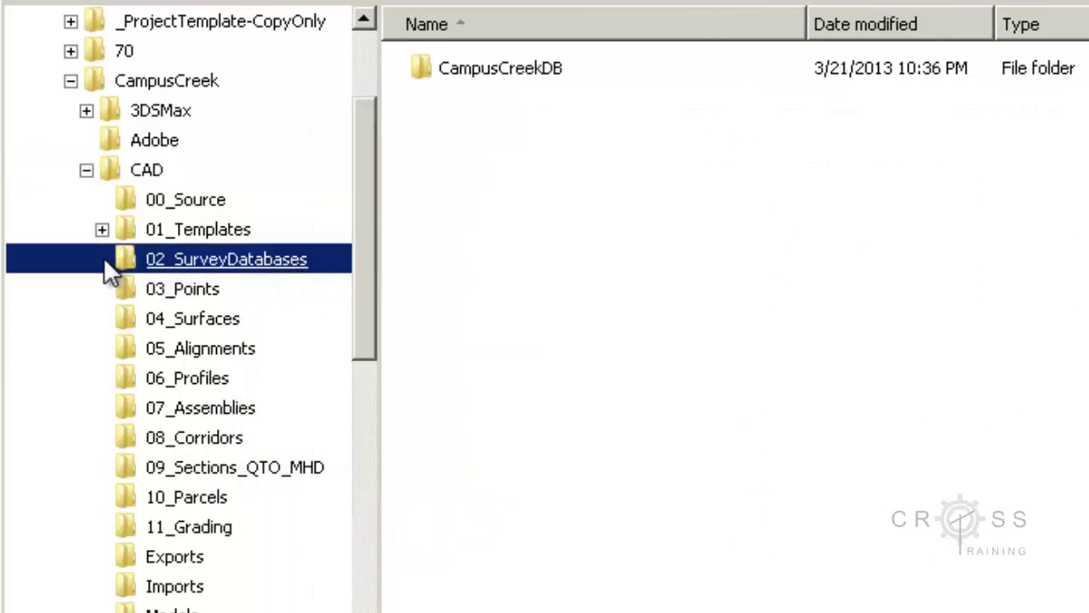
scroll(127, 272, "up", 5)
scroll(179, 290, "down", 4)
scroll(178, 279, "down", 1)
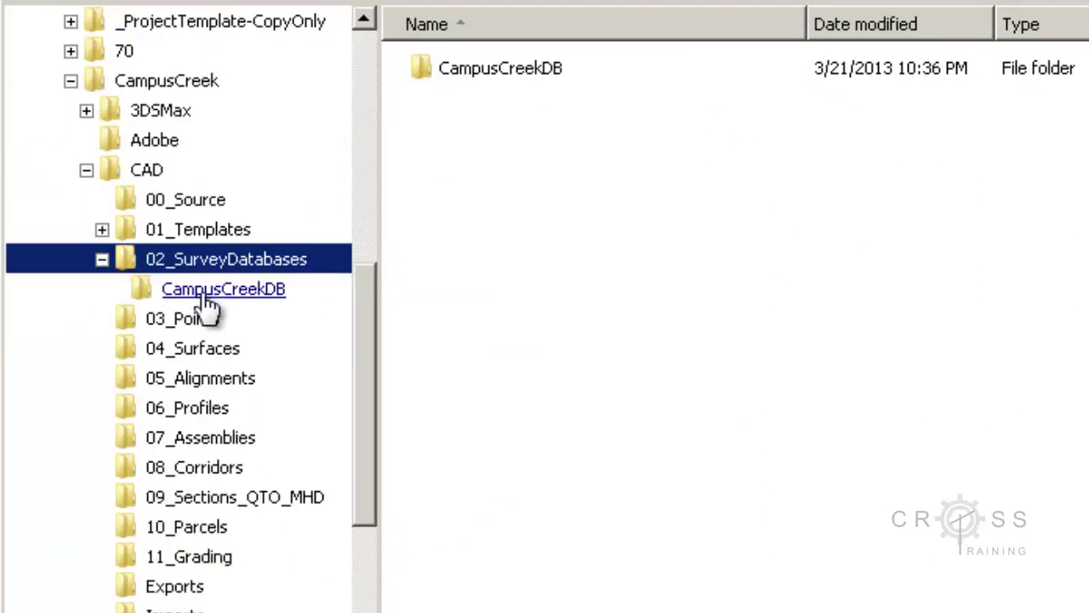
left_click(207, 294)
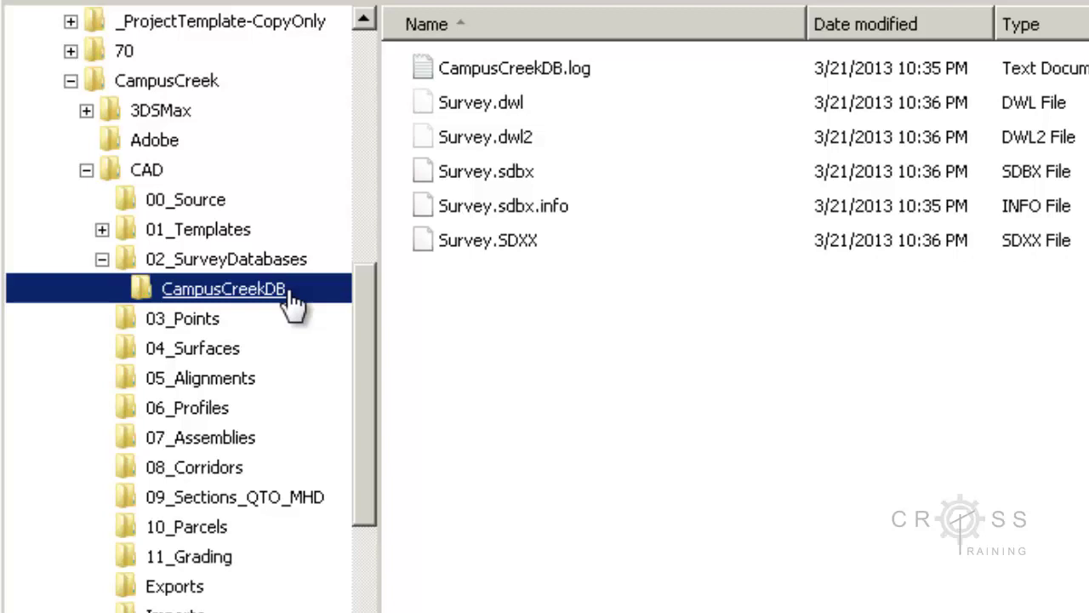
left_click_drag(641, 299, 470, 68)
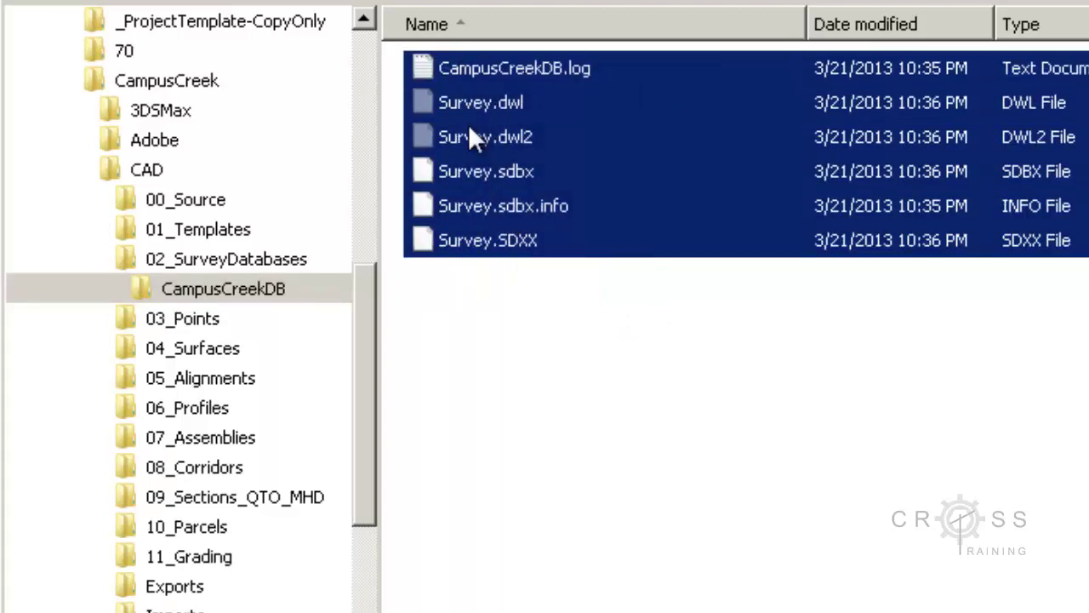
left_click(545, 298)
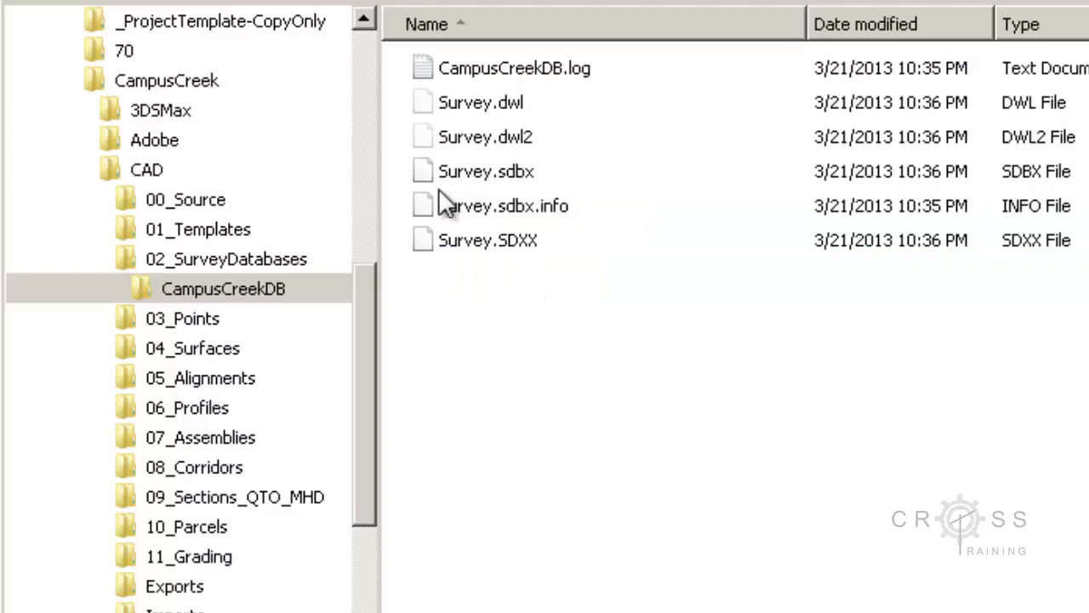